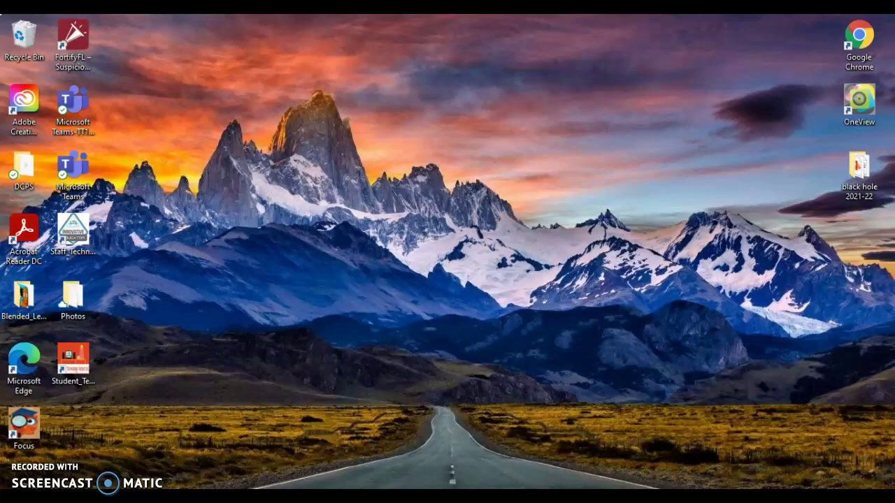
# - Restore the Chrome window showing the Attendance Quiz form with Alt+Tab
pyautogui.hotkey('alt', 'Tab')
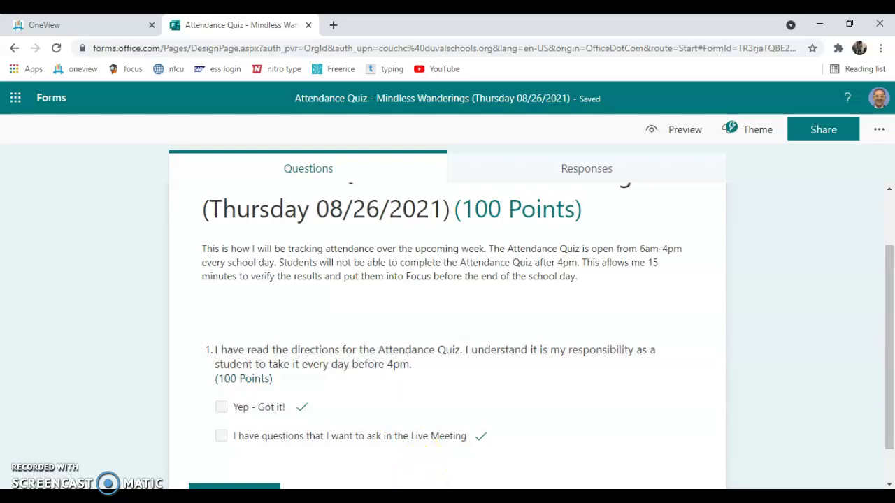
# - Switch to Teams and highlight the core classes list in the Day One announcement
pyautogui.click(435, 497)
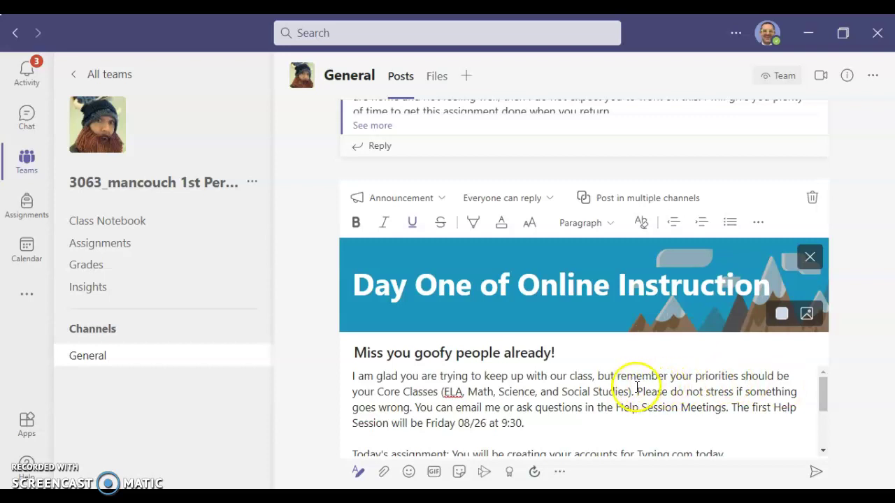
pyautogui.moveTo(633, 390); pyautogui.dragTo(441, 393)
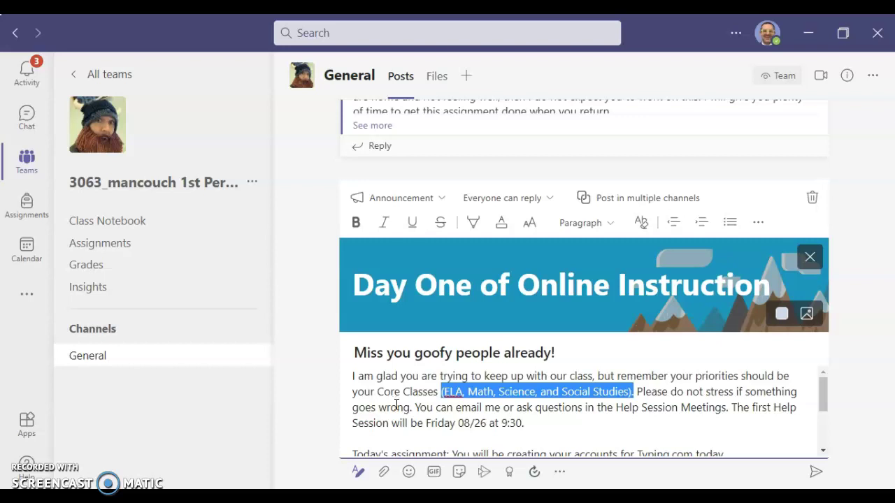
pyautogui.scroll(-1, 405, 412)
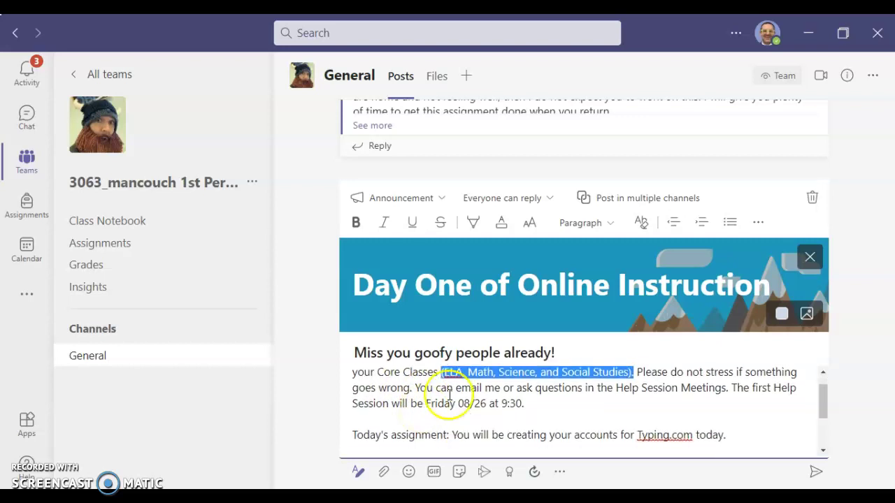
pyautogui.click(477, 387)
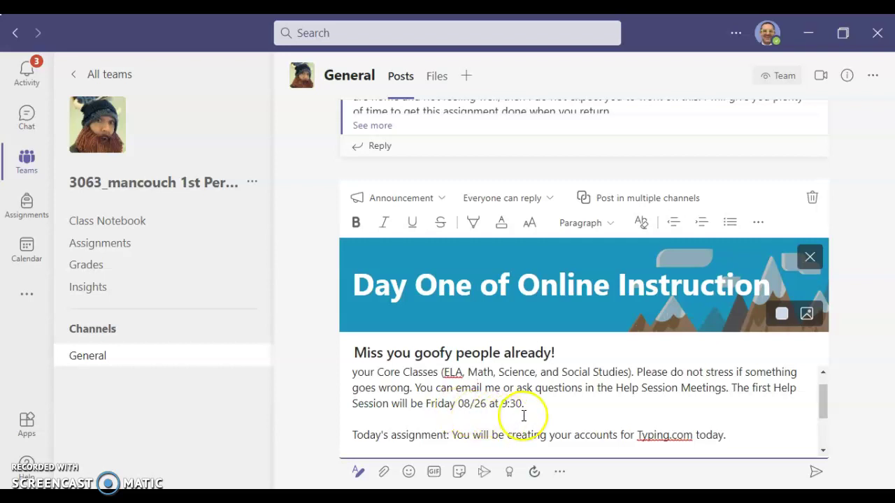
# - Select the typing.com join link under Step 2, then return to the Attendance Quiz browser window
pyautogui.scroll(-2, 523, 415)
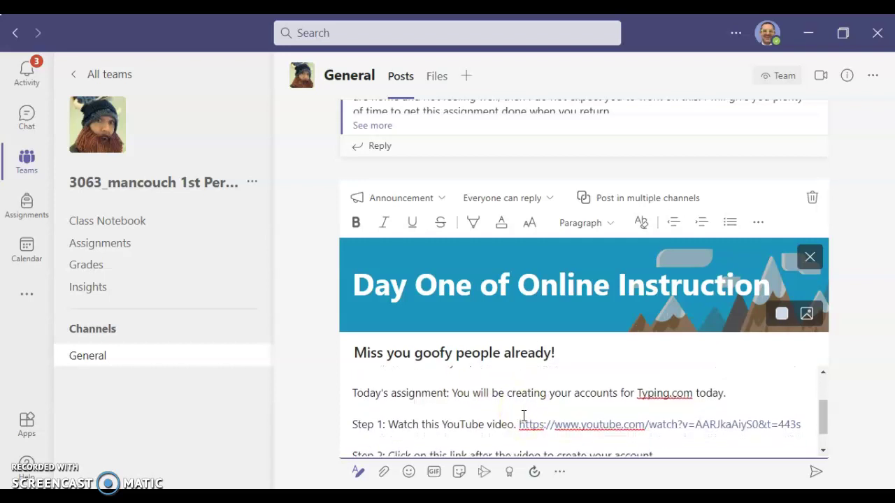
pyautogui.click(544, 402)
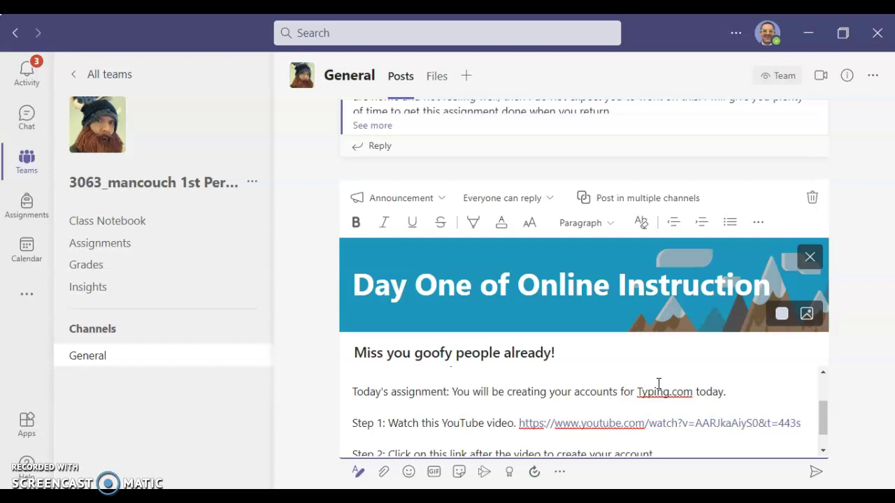
pyautogui.scroll(-2, 658, 383)
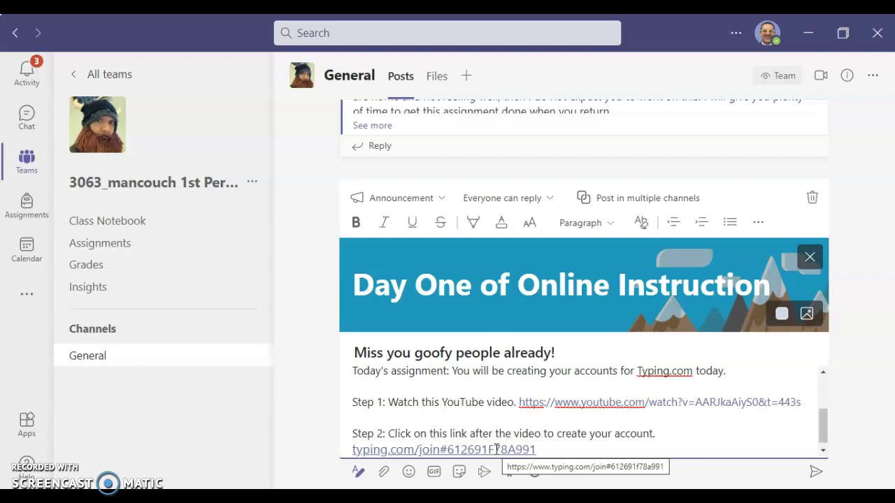
pyautogui.moveTo(534, 449); pyautogui.dragTo(354, 448)
pyautogui.hotkey('ctrl', 'c')
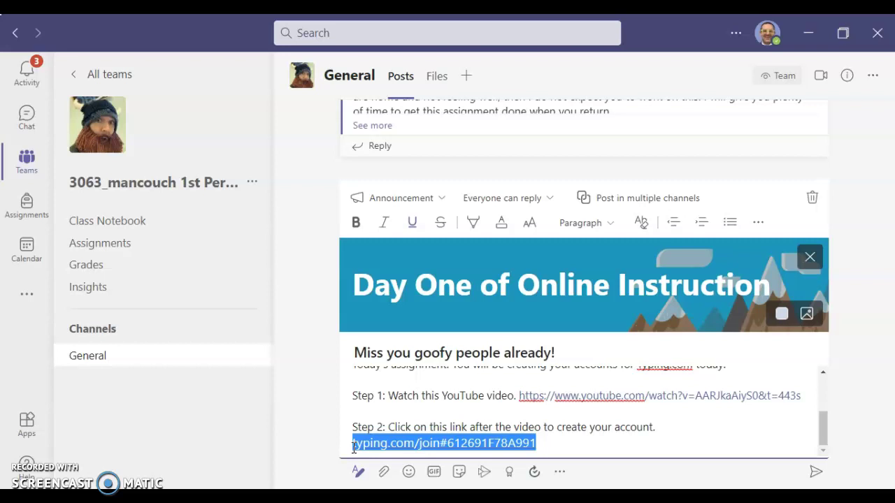
pyautogui.click(365, 498)
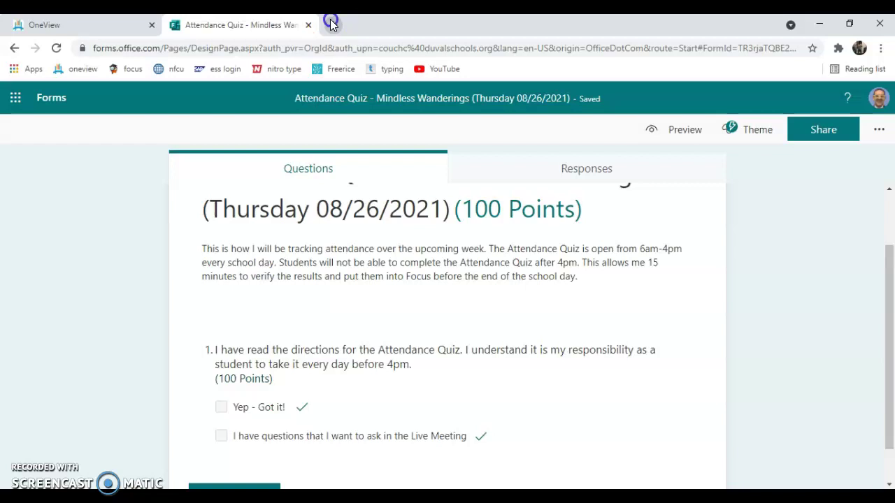
# - Open the pasted typing.com join link in a new tab and choose Create a New Typing.com Account
pyautogui.click(332, 25)
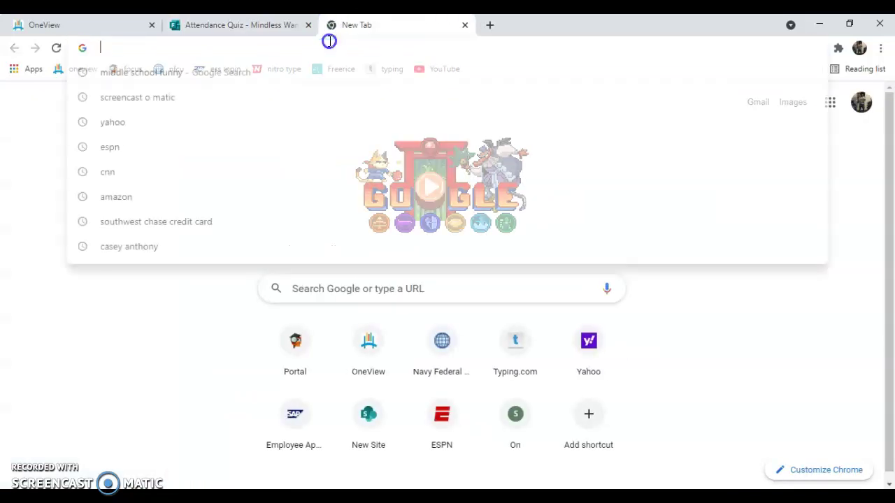
pyautogui.click(332, 47)
pyautogui.hotkey('ctrl', 'v')
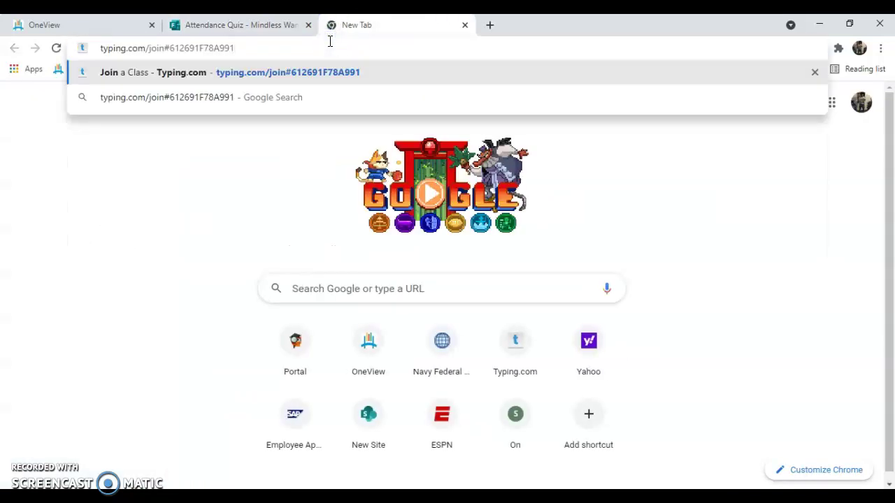
pyautogui.press('Return')
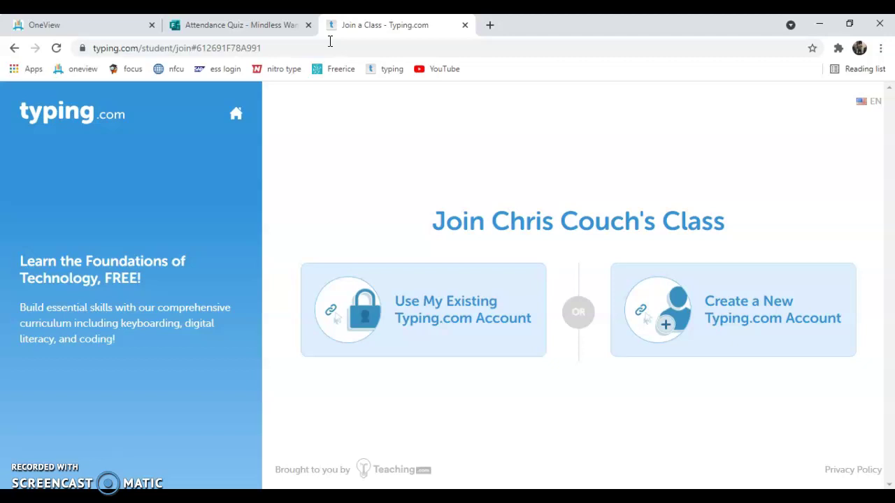
pyautogui.click(445, 294)
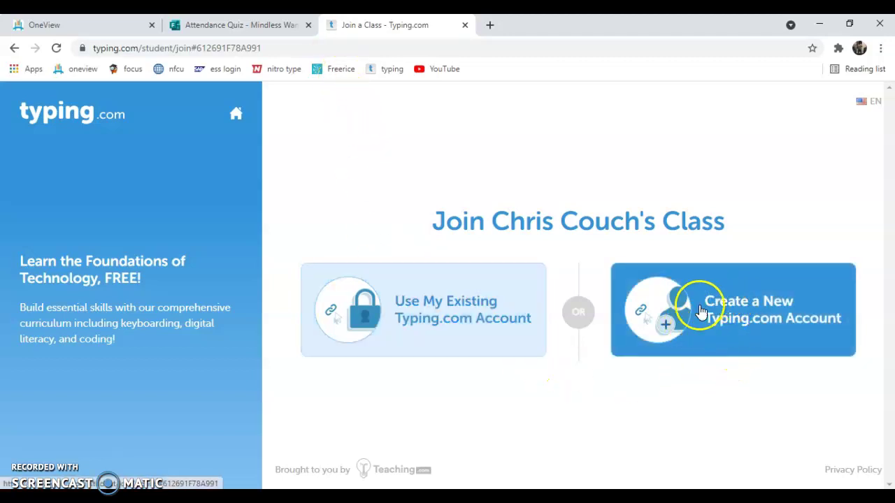
pyautogui.click(734, 328)
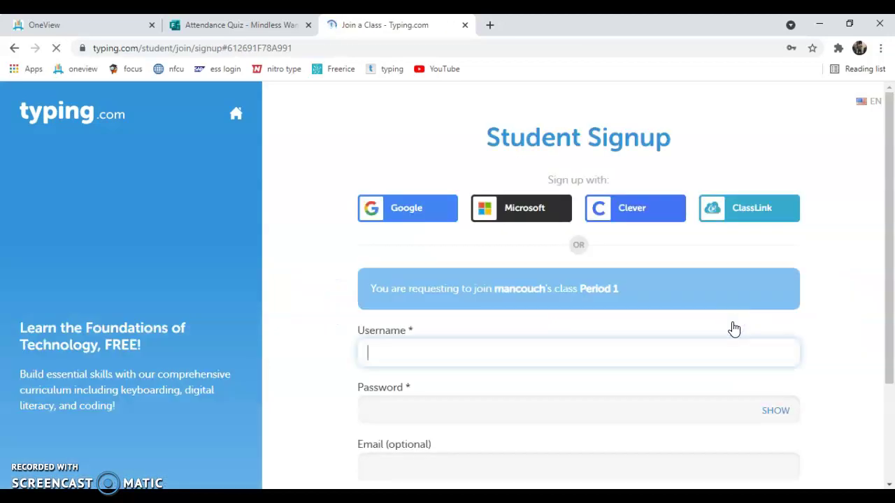
# - Enter the student's chosen username in the Username field of the Student Signup form
pyautogui.click(798, 354)
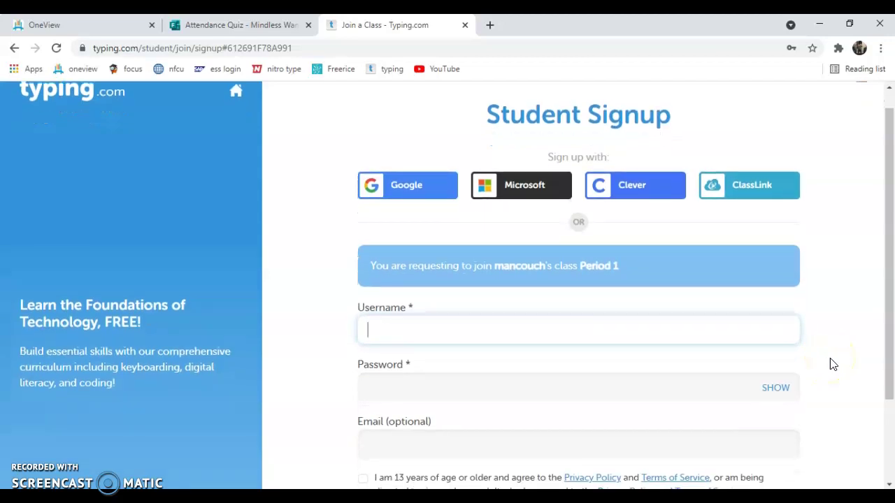
pyautogui.click(745, 325)
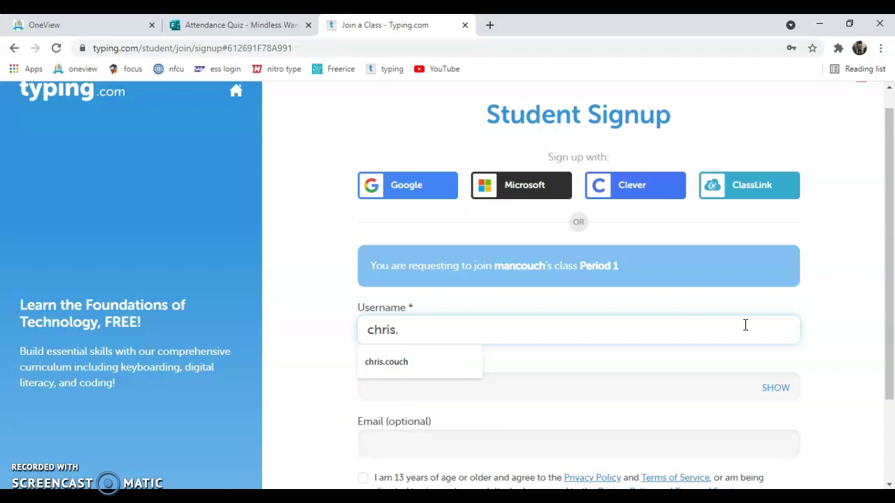
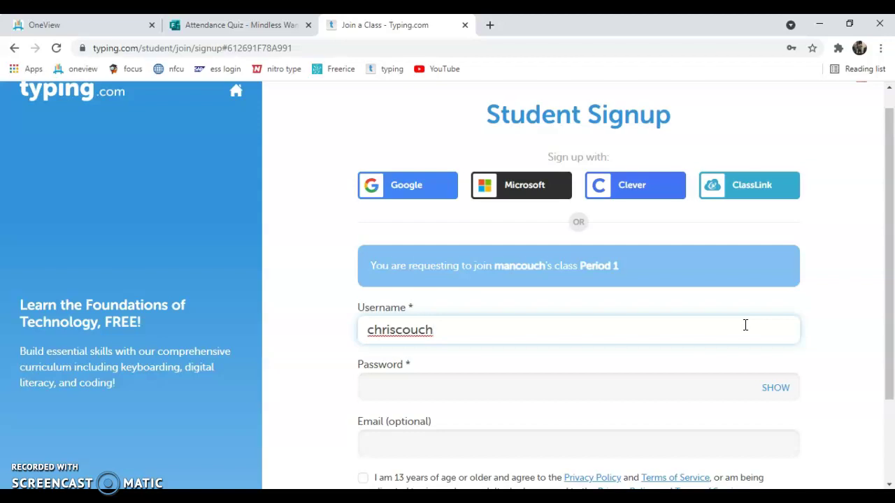
pyautogui.click(731, 332)
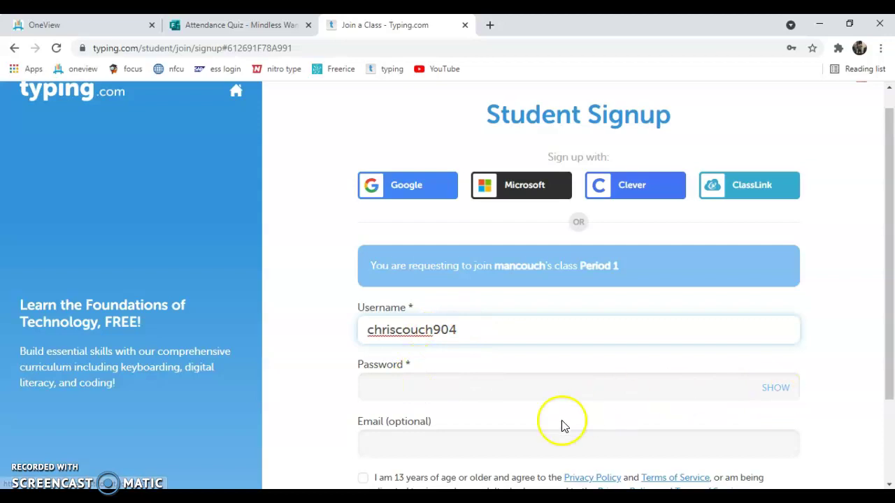
# - Enter a new account password and reveal it as plain text to check it
pyautogui.click(472, 387)
pyautogui.click(559, 390)
pyautogui.write('•')
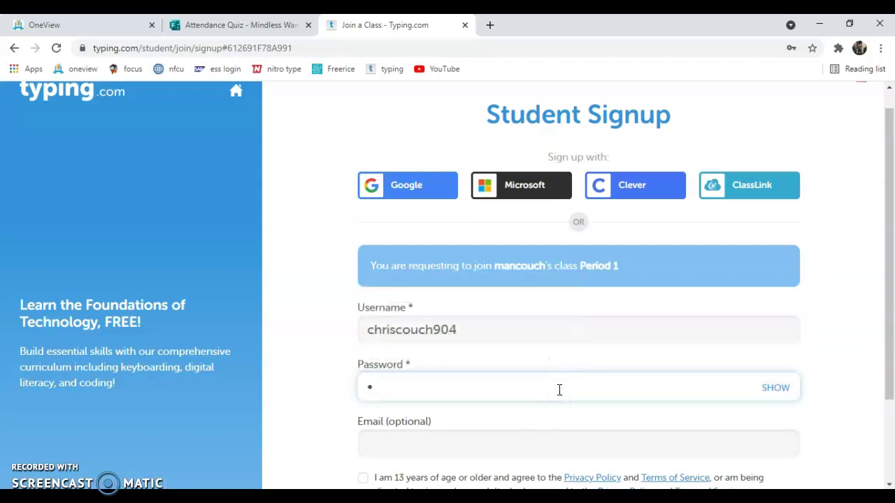
pyautogui.click(774, 388)
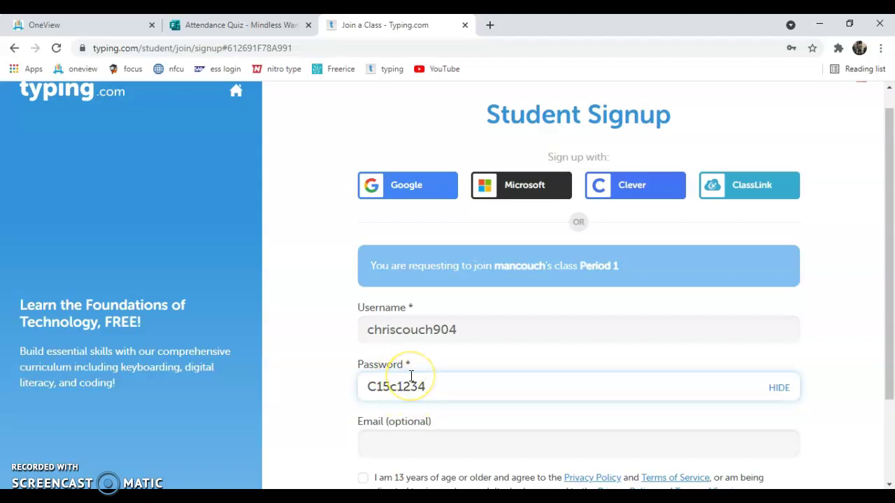
# - Agree to the age and terms consent and submit the signup to create the account
pyautogui.scroll(-1, 412, 373)
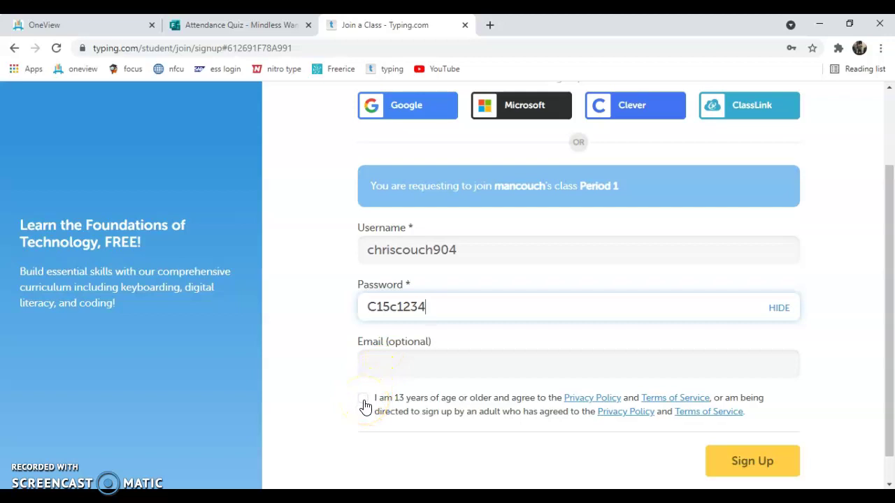
pyautogui.click(364, 404)
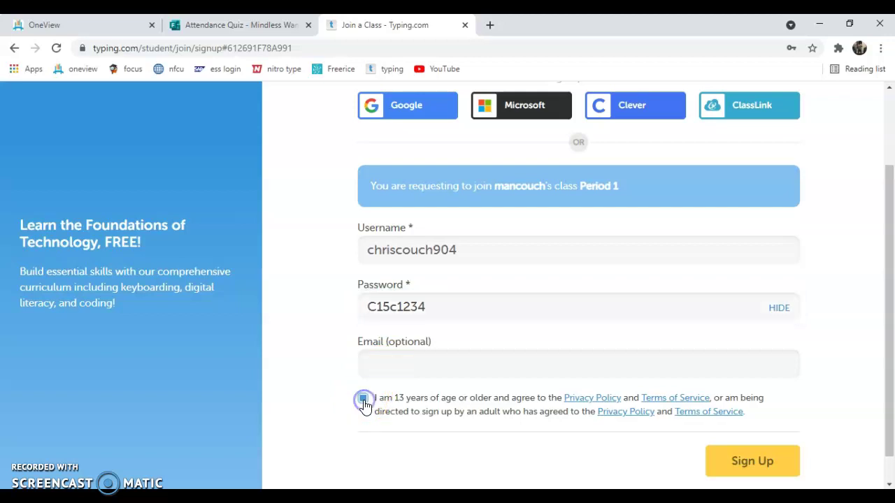
pyautogui.scroll(-1, 577, 453)
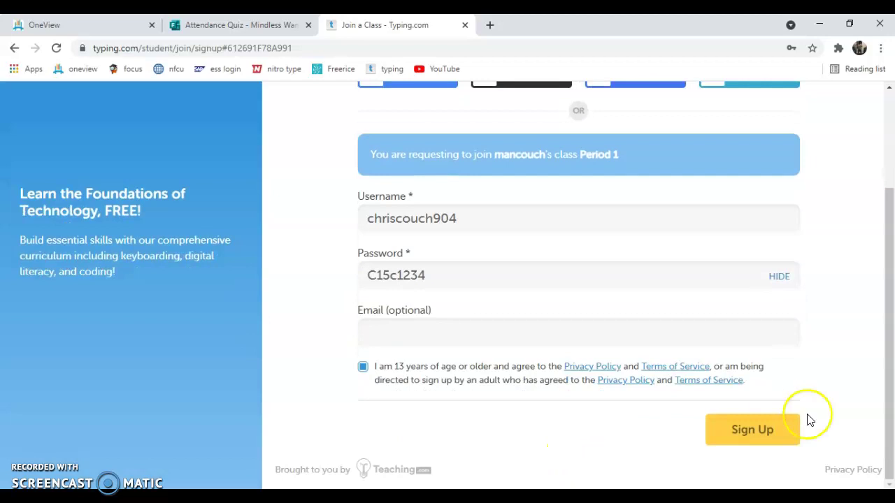
pyautogui.click(778, 438)
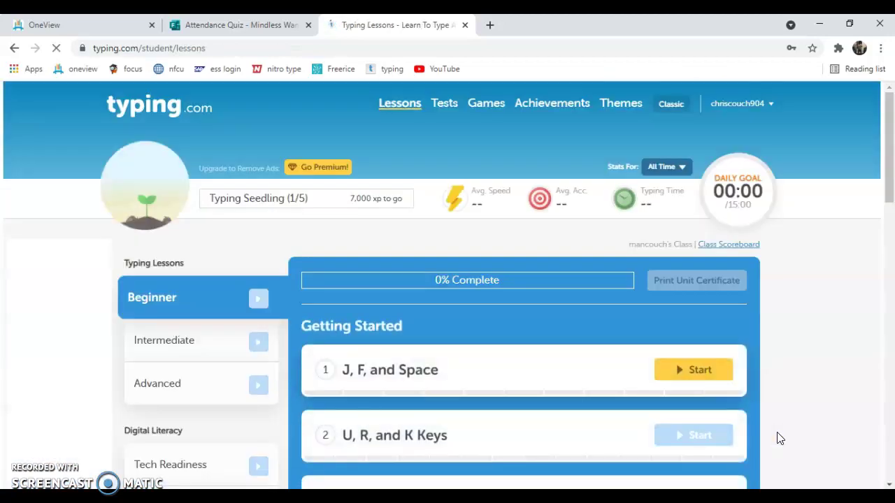
# - Start the J, F, and Space lesson, mute its intro video, and skip to typing
pyautogui.scroll(-1, 780, 438)
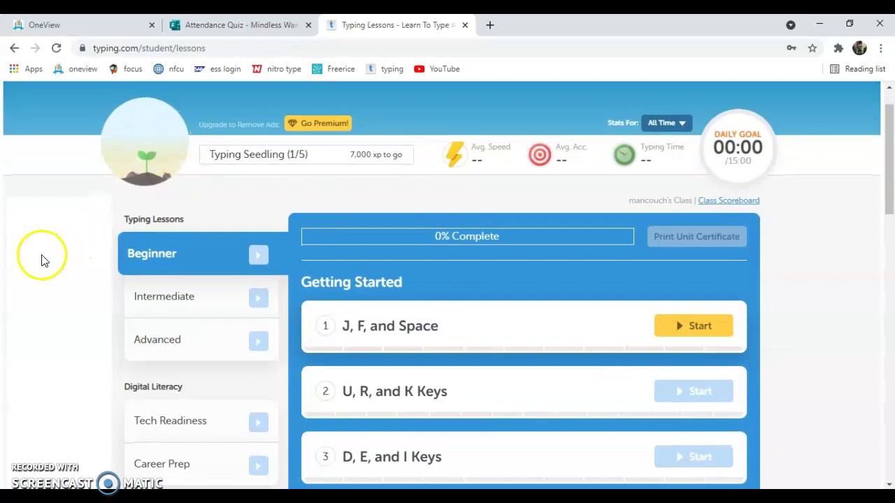
pyautogui.scroll(-2, 40, 252)
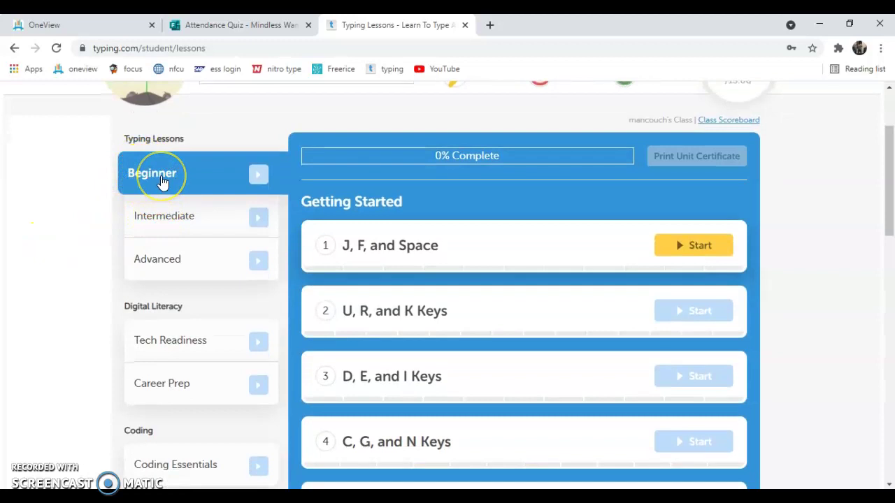
pyautogui.click(672, 253)
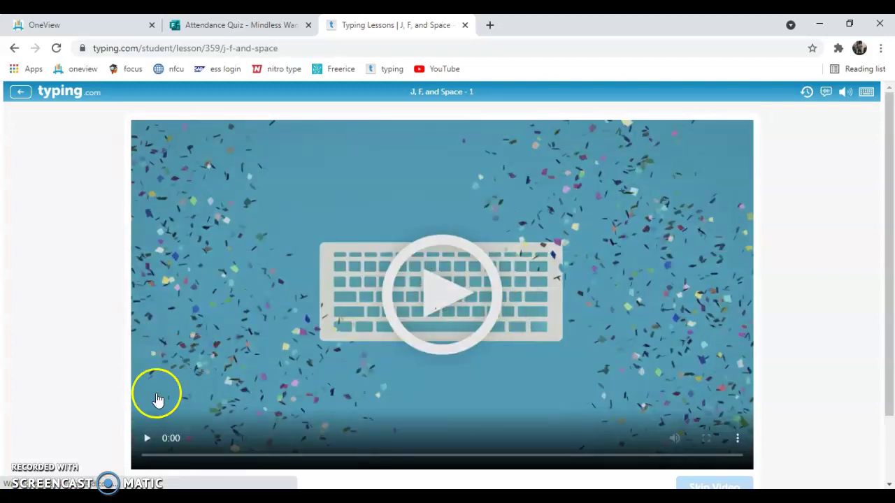
pyautogui.scroll(-1, 256, 371)
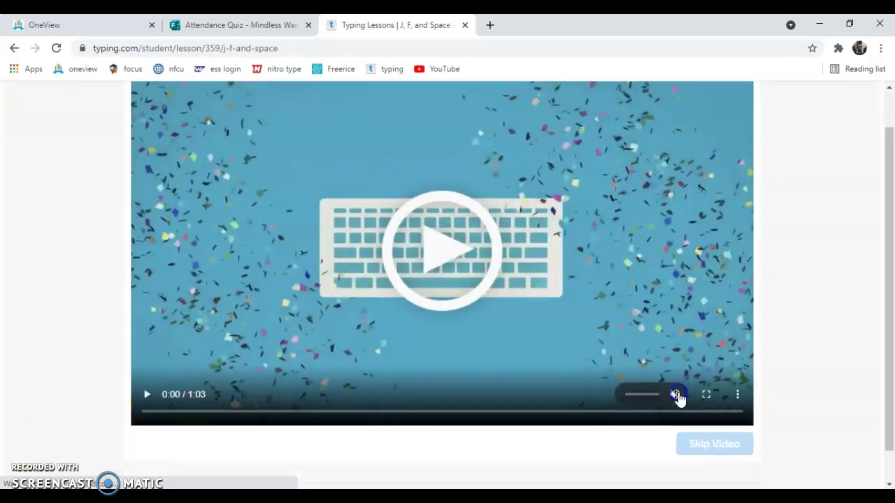
pyautogui.click(678, 396)
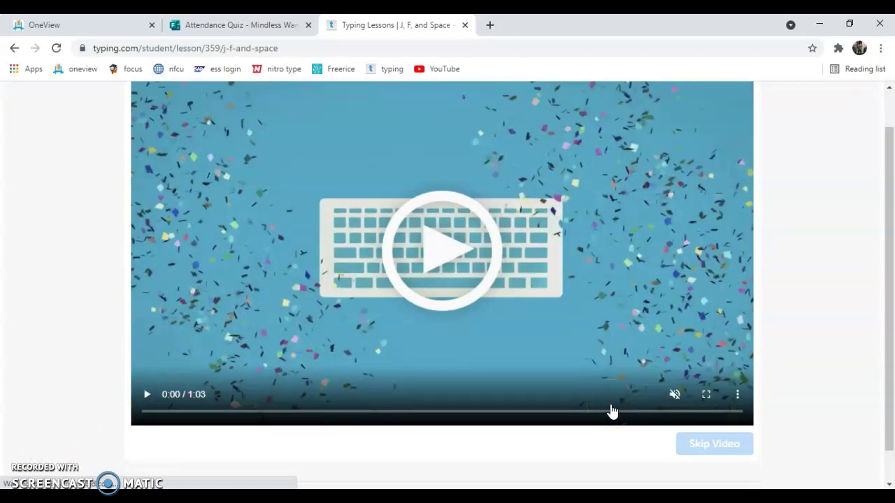
pyautogui.click(645, 396)
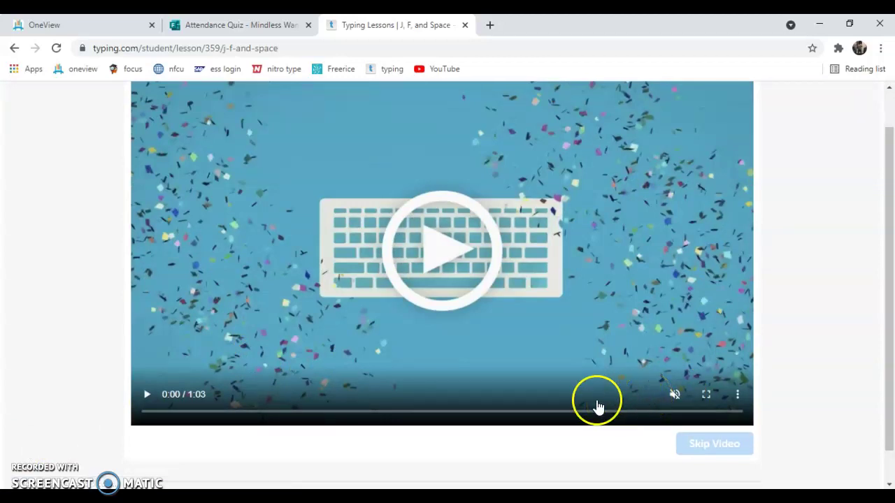
pyautogui.scroll(1, 412, 350)
pyautogui.scroll(-2, 461, 332)
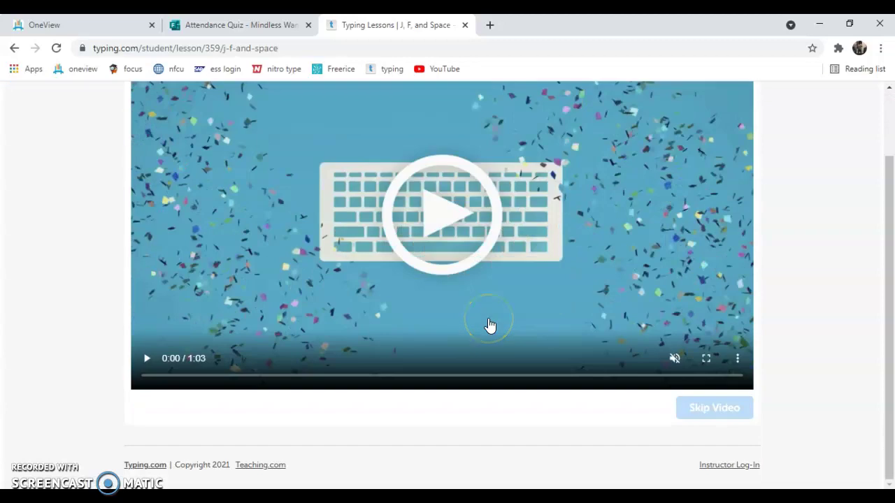
pyautogui.press('Return')
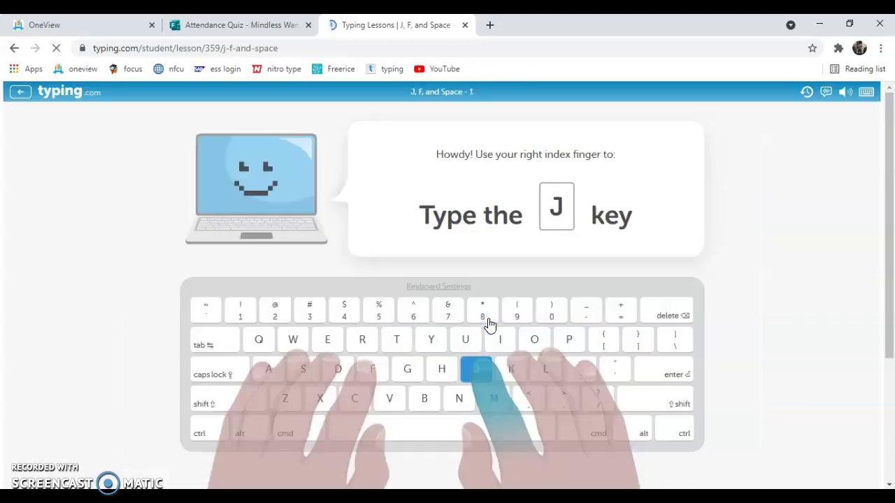
# - Turn off Typing Sounds and Errors Sounds, then type J at the first prompt
pyautogui.click(846, 92)
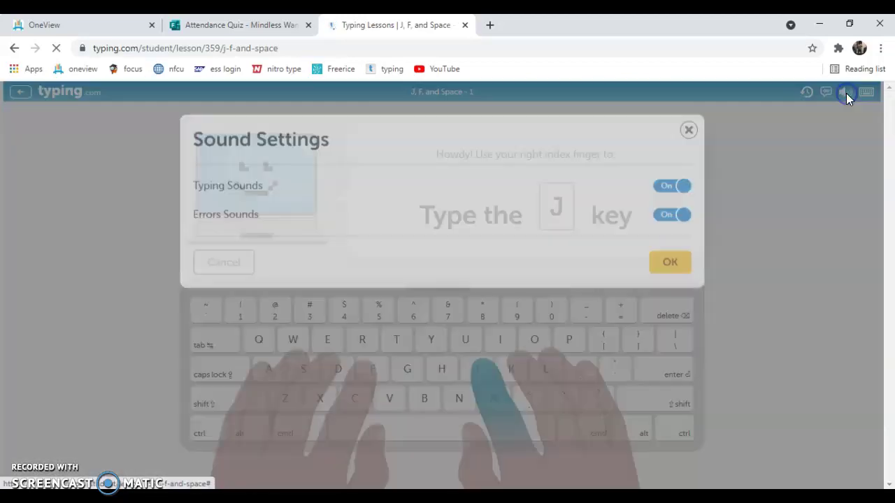
pyautogui.click(669, 181)
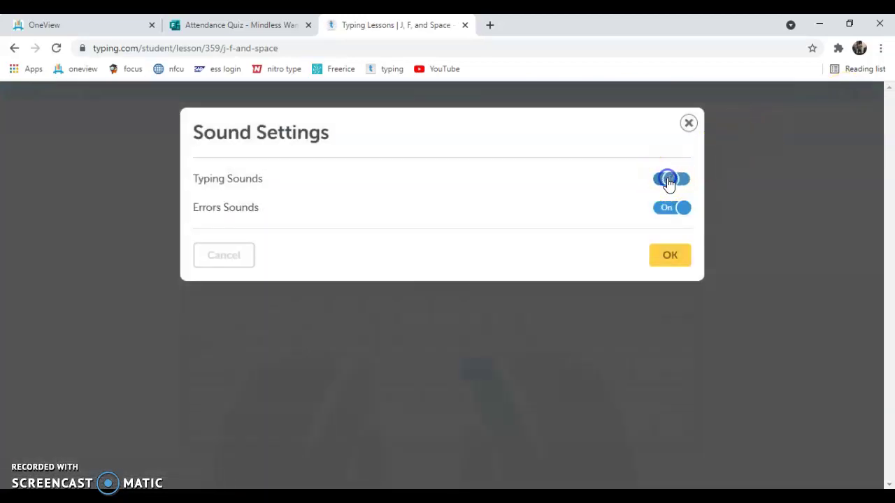
pyautogui.click(673, 210)
pyautogui.click(670, 257)
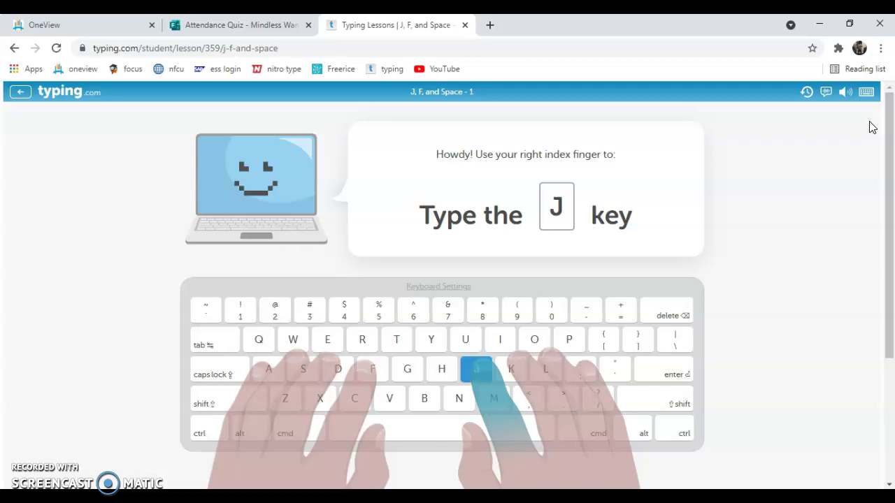
pyautogui.write('j')
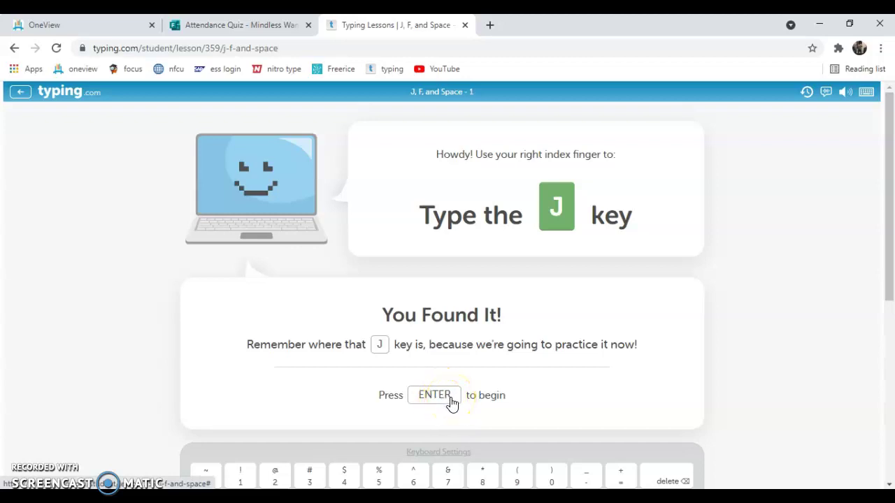
# - Exit the lesson and scroll through the Beginner lessons list on the dashboard
pyautogui.click(23, 97)
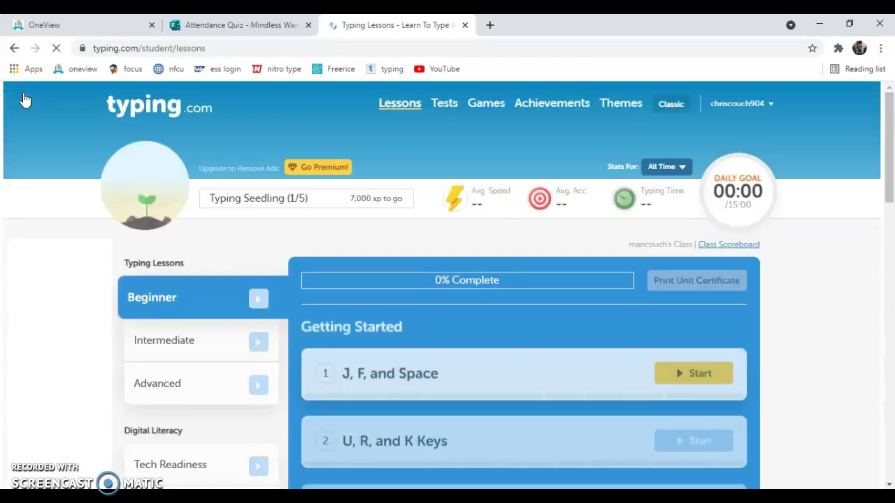
pyautogui.scroll(-1, 94, 319)
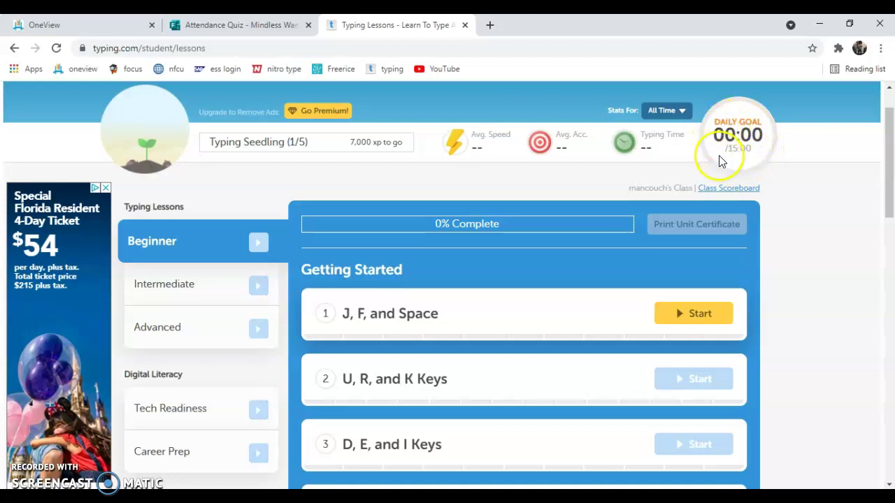
pyautogui.scroll(-2, 788, 281)
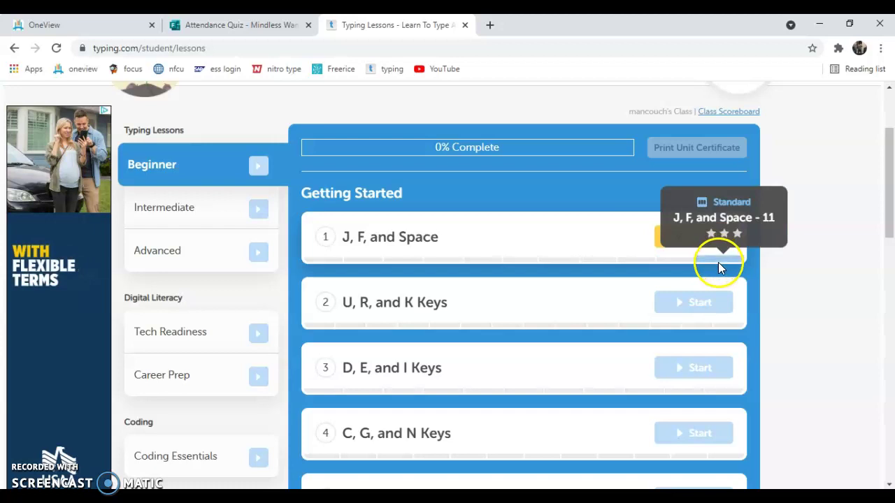
pyautogui.scroll(1, 825, 298)
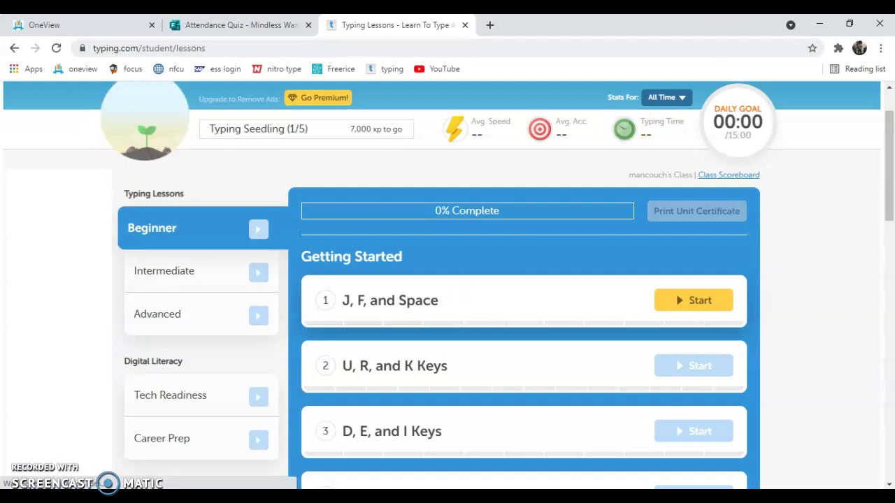
# - Minimize Chrome to return to Teams and open the August 2021 calendar flyout
pyautogui.click(818, 24)
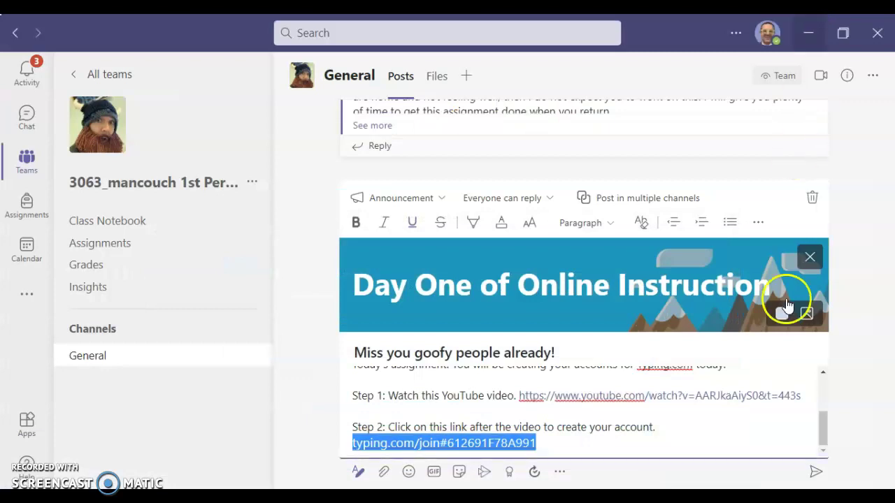
pyautogui.click(844, 500)
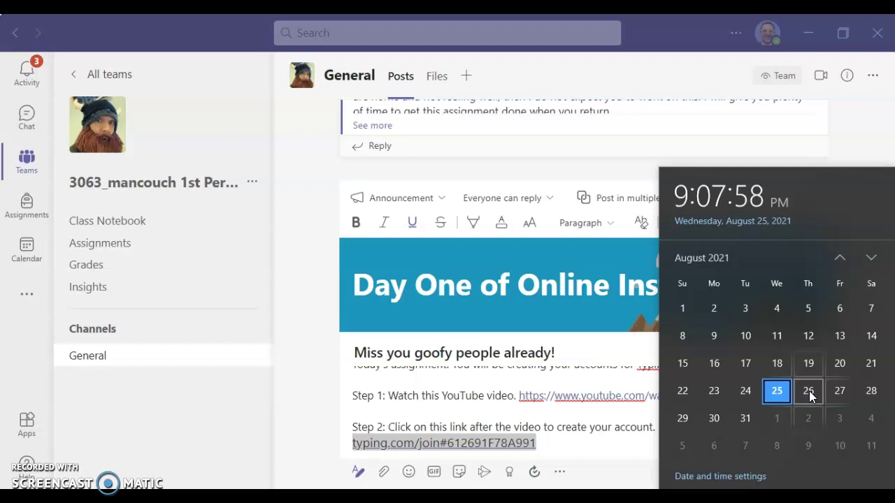
# - Pick August 27 in the calendar, close it, and select 'goofy people' in the announcement heading
pyautogui.click(838, 392)
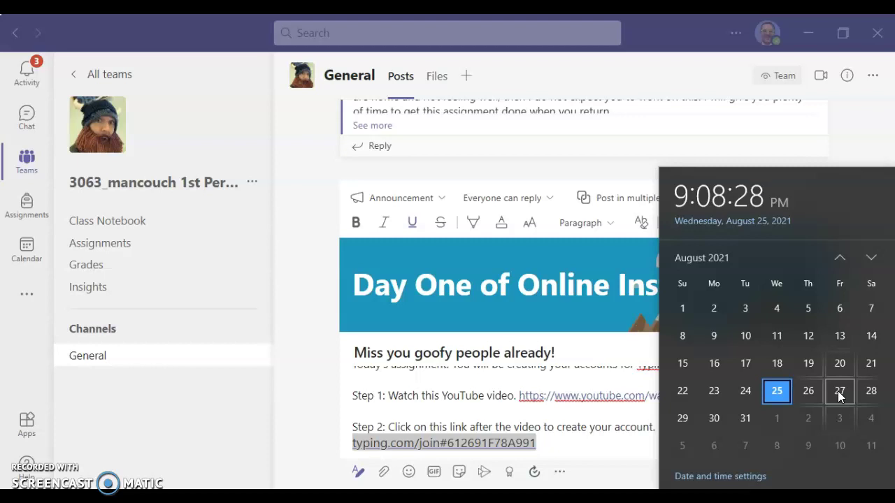
pyautogui.click(419, 355)
pyautogui.moveTo(487, 346); pyautogui.dragTo(501, 353)
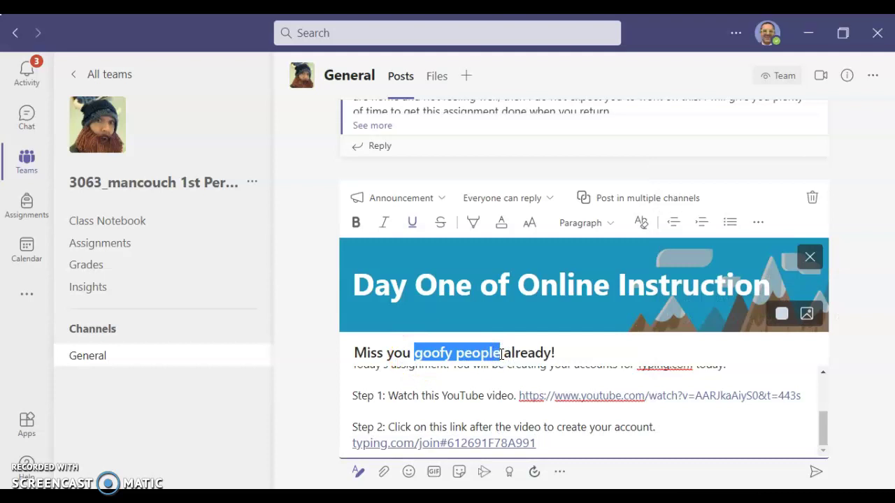